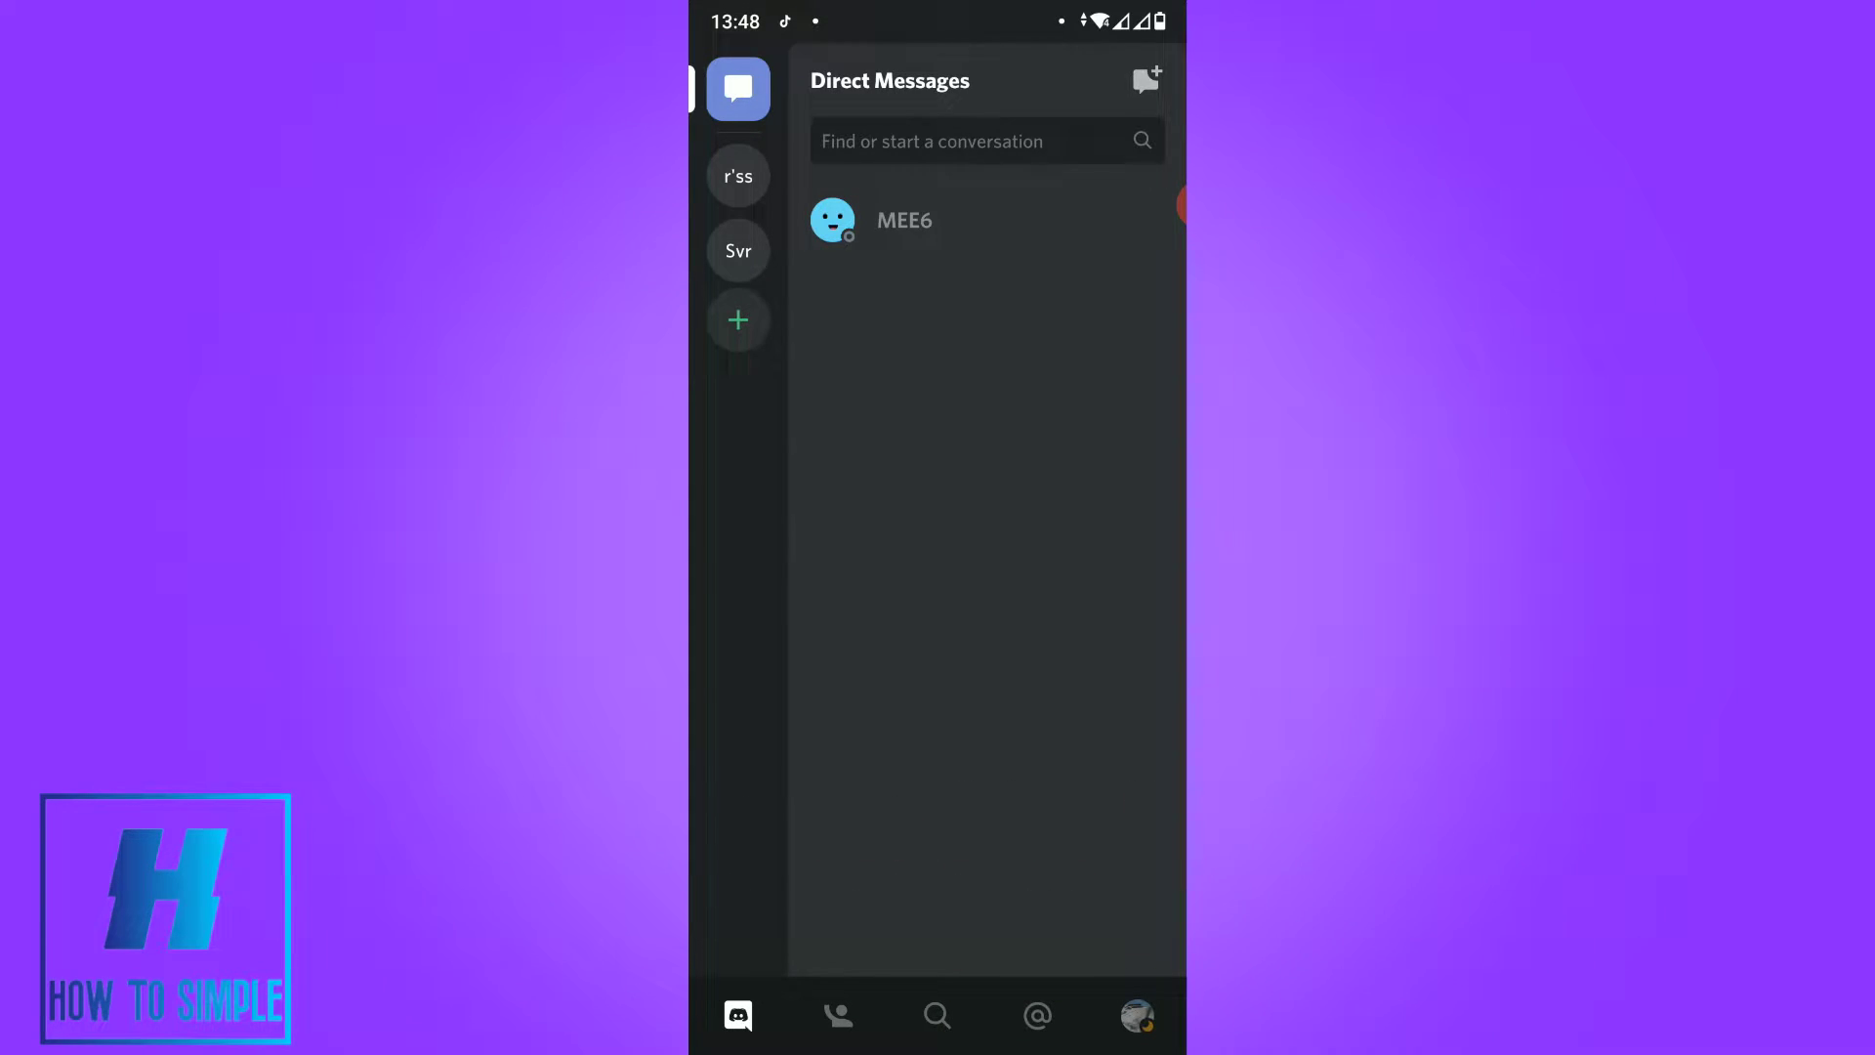
Open ryankaas's server from the left server rail to show its options.
{"action": "left_click", "coordinate": [737, 177]}
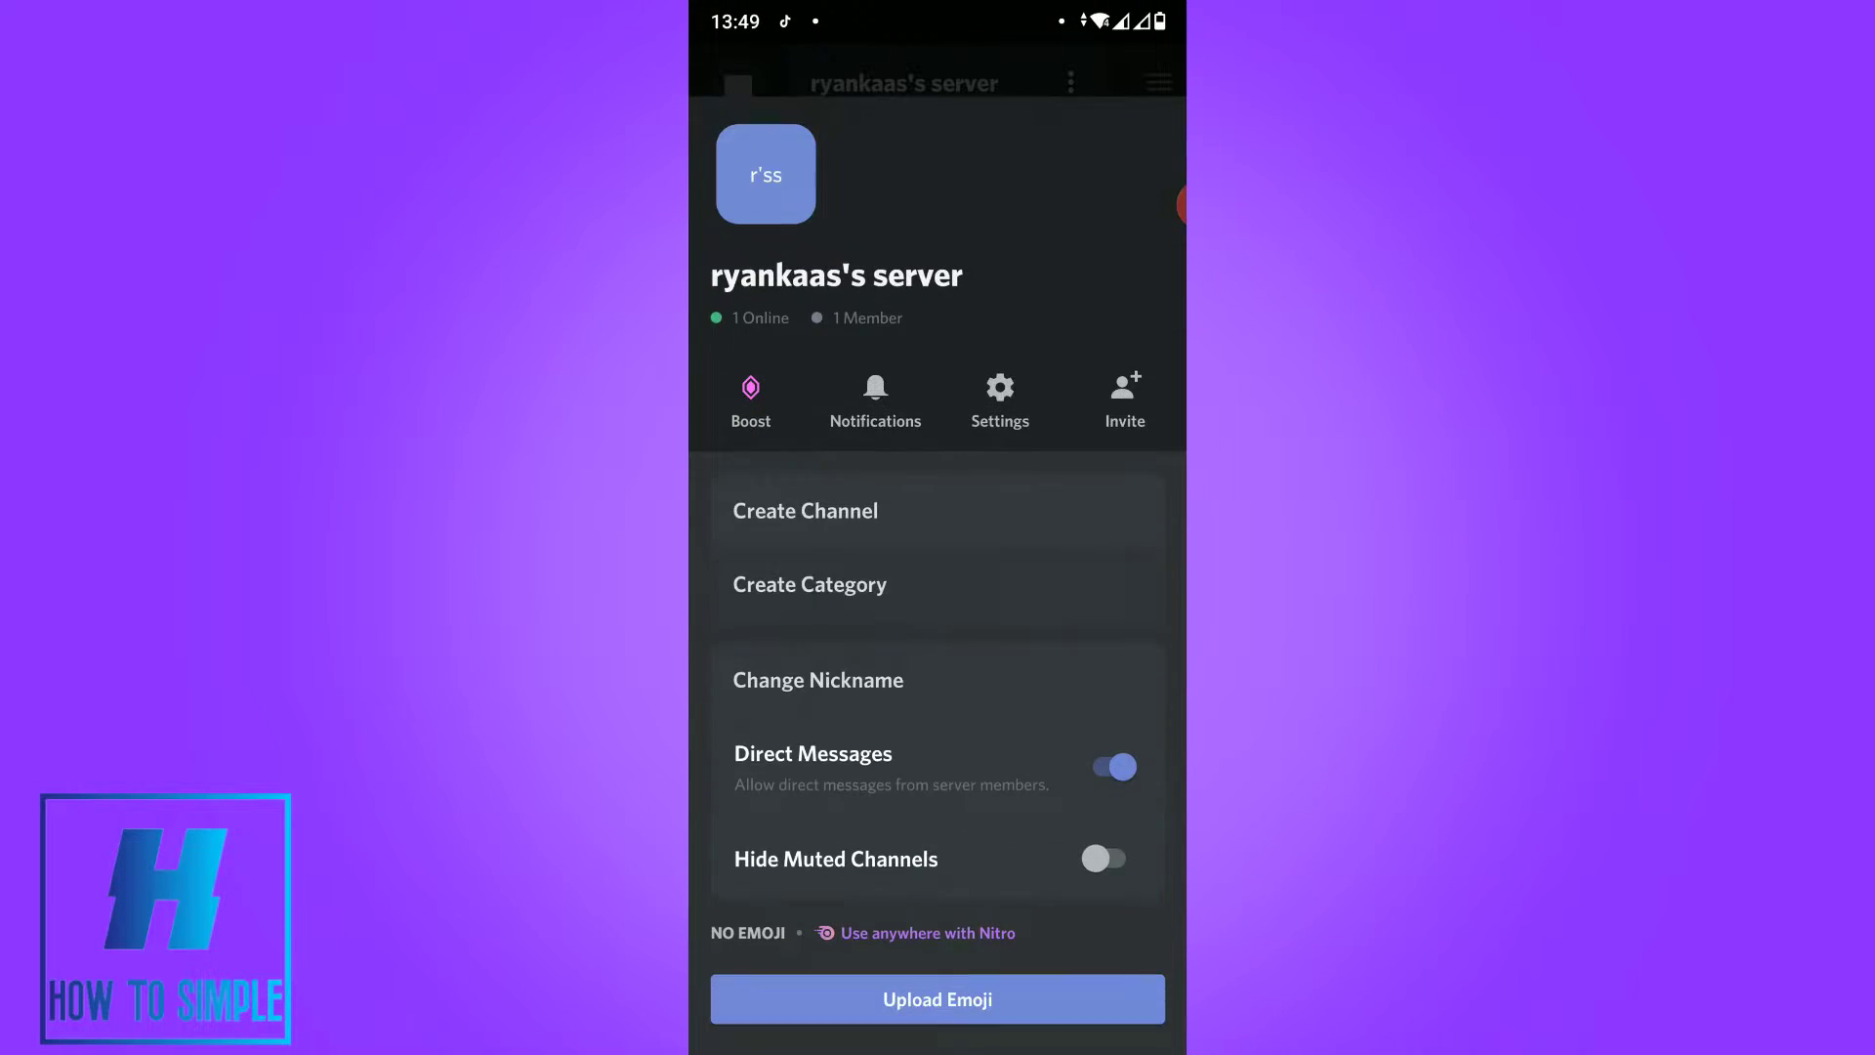
{"action": "left_click", "coordinate": [875, 624]}
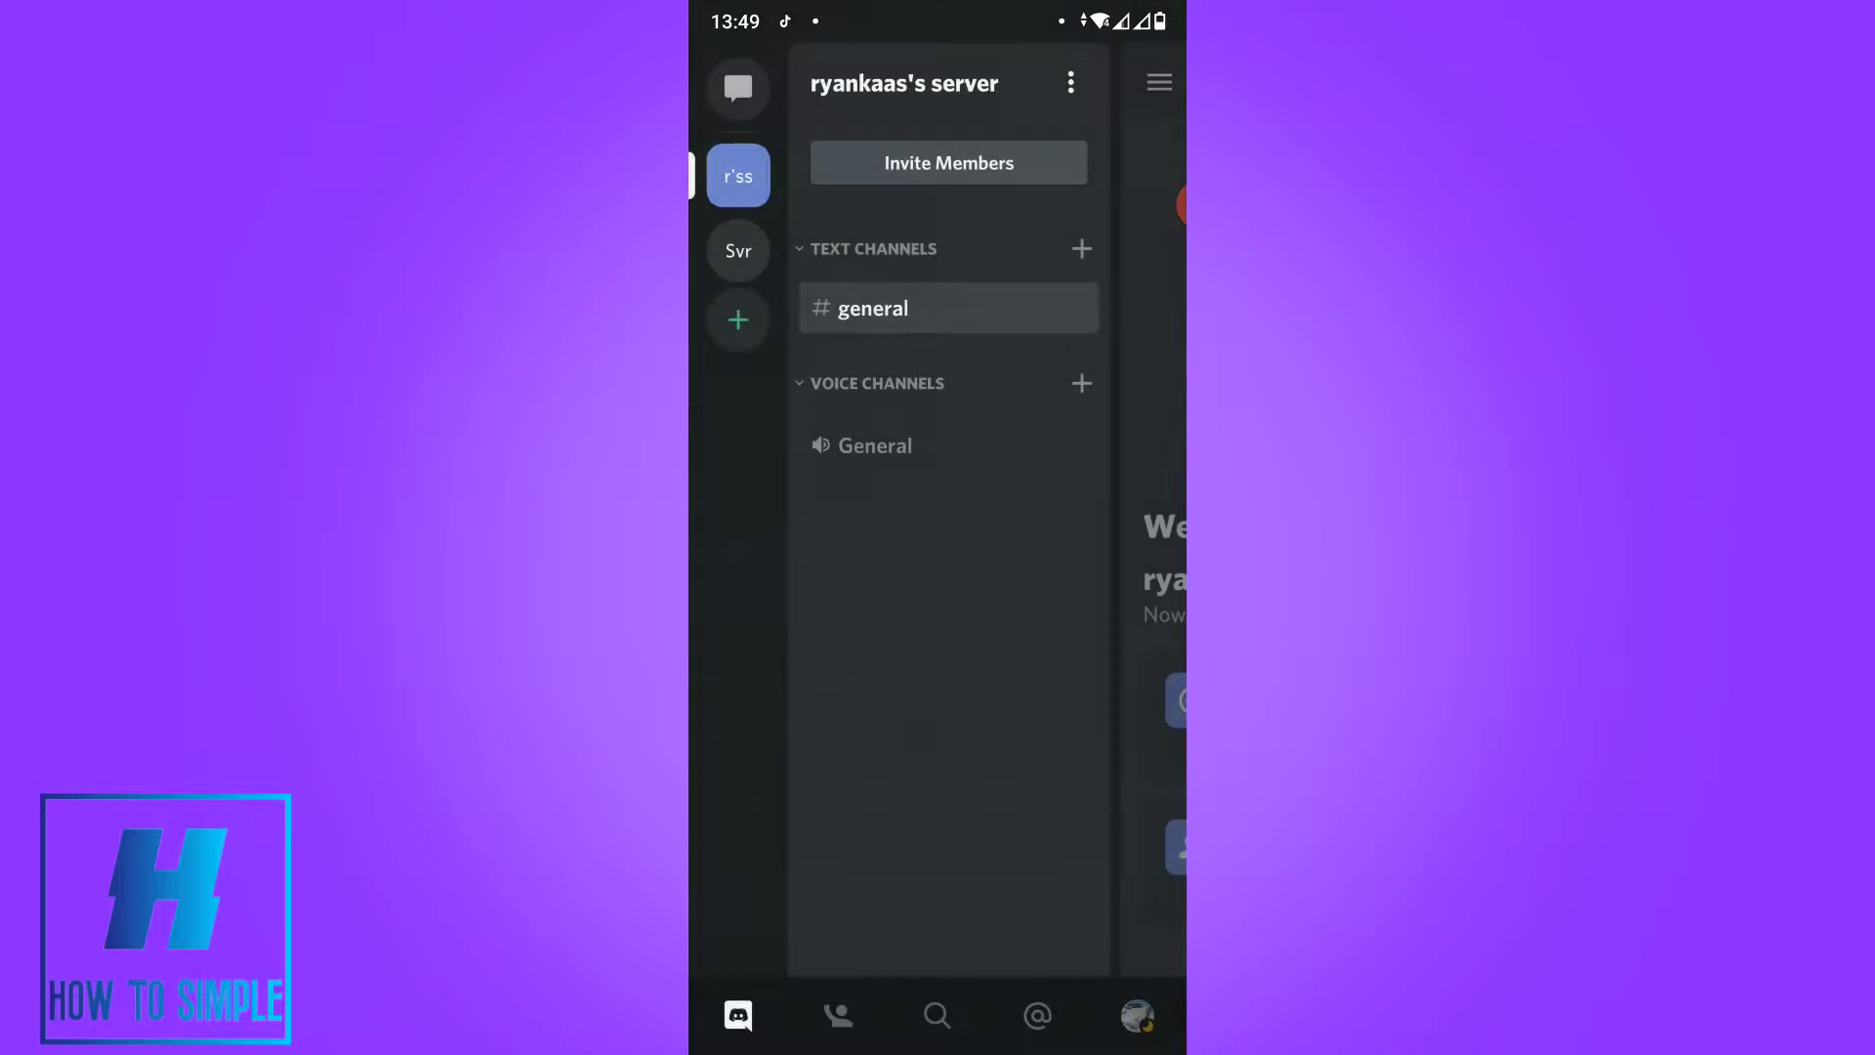
{"action": "left_click", "coordinate": [726, 82]}
{"action": "left_click", "coordinate": [904, 83]}
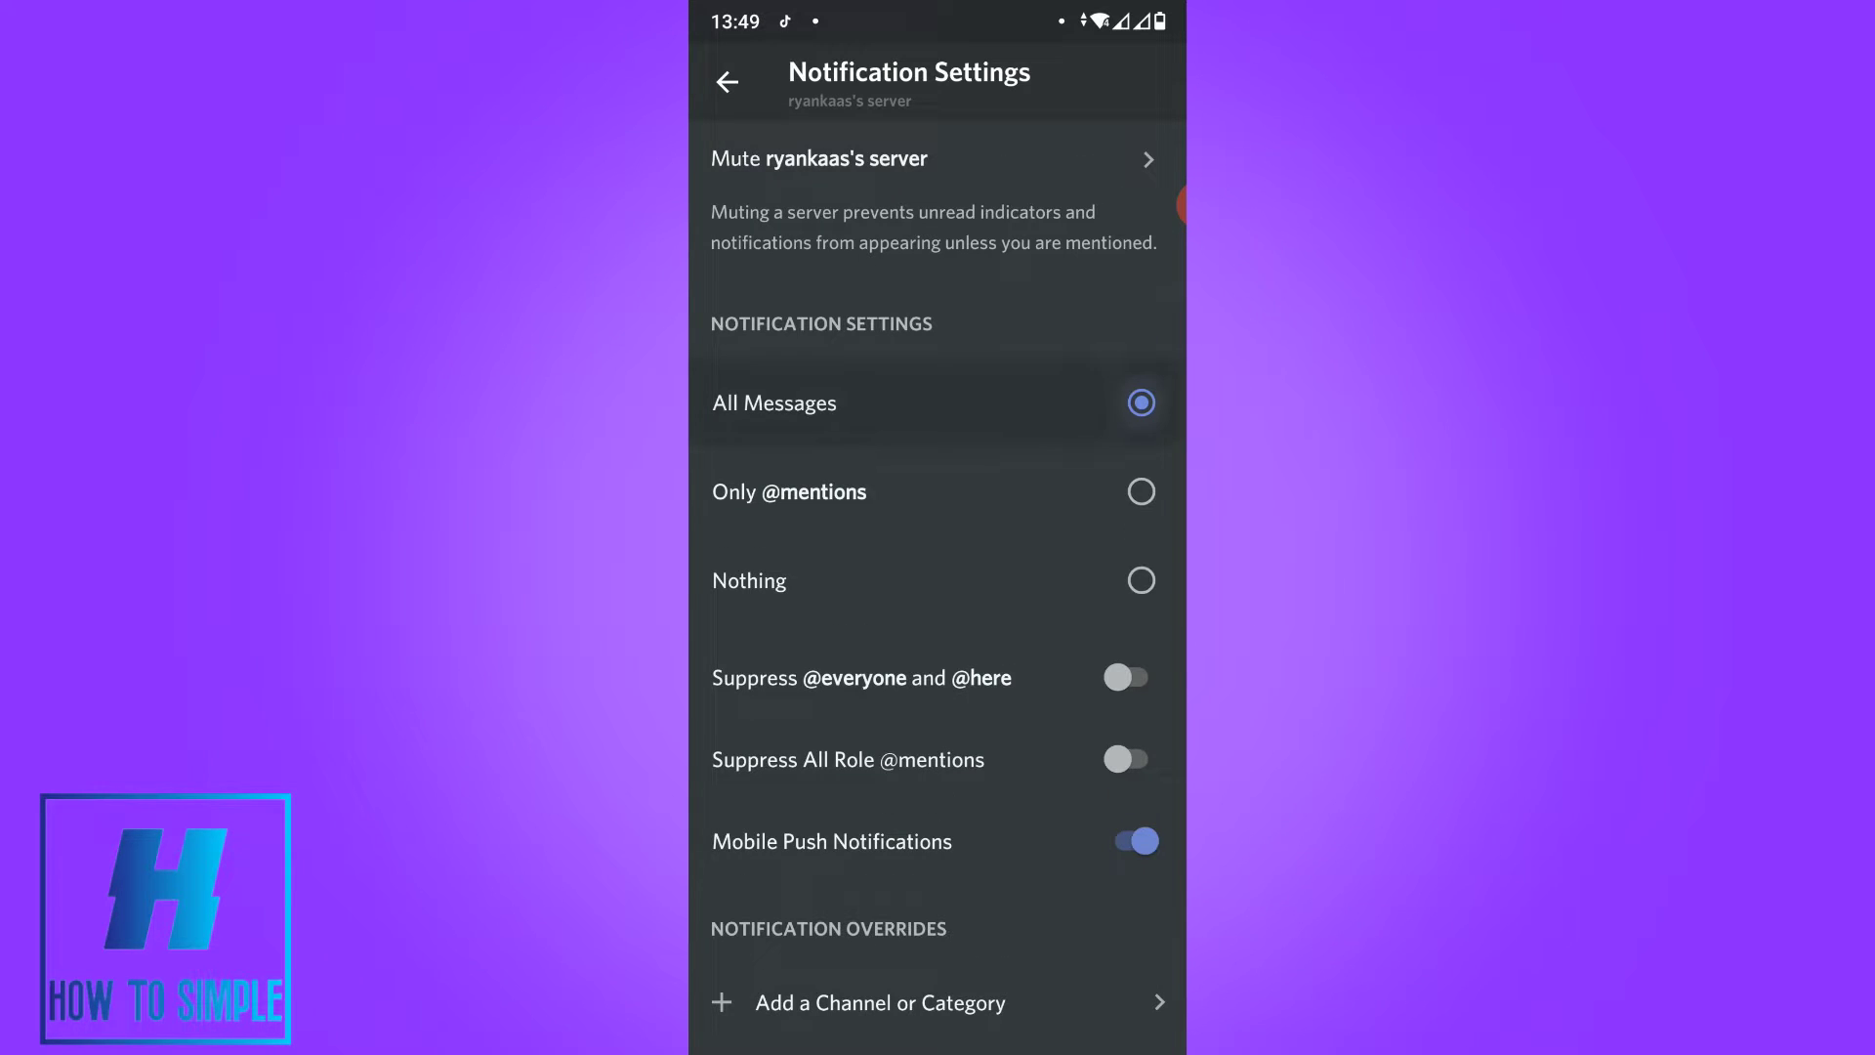
{"action": "scroll", "coordinate": [938, 567], "scroll_direction": "down", "scroll_amount": 1}
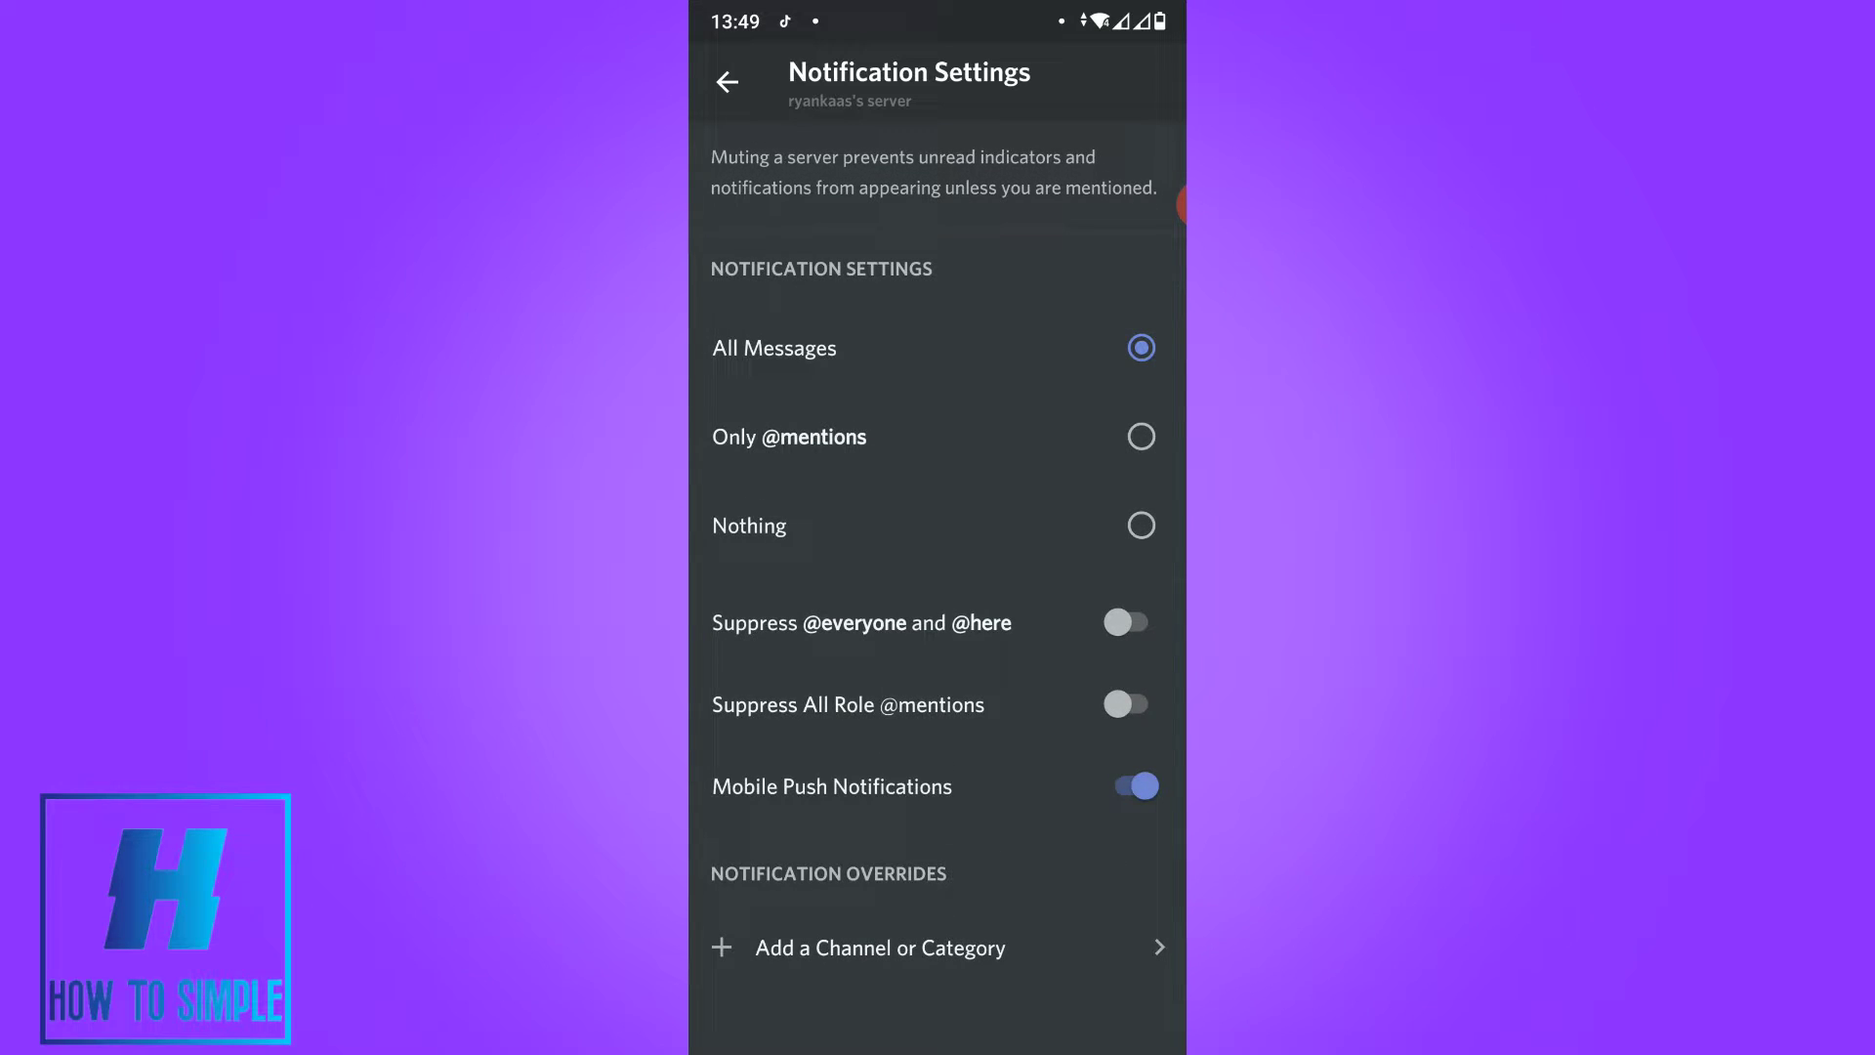
{"action": "left_click", "coordinate": [1142, 525]}
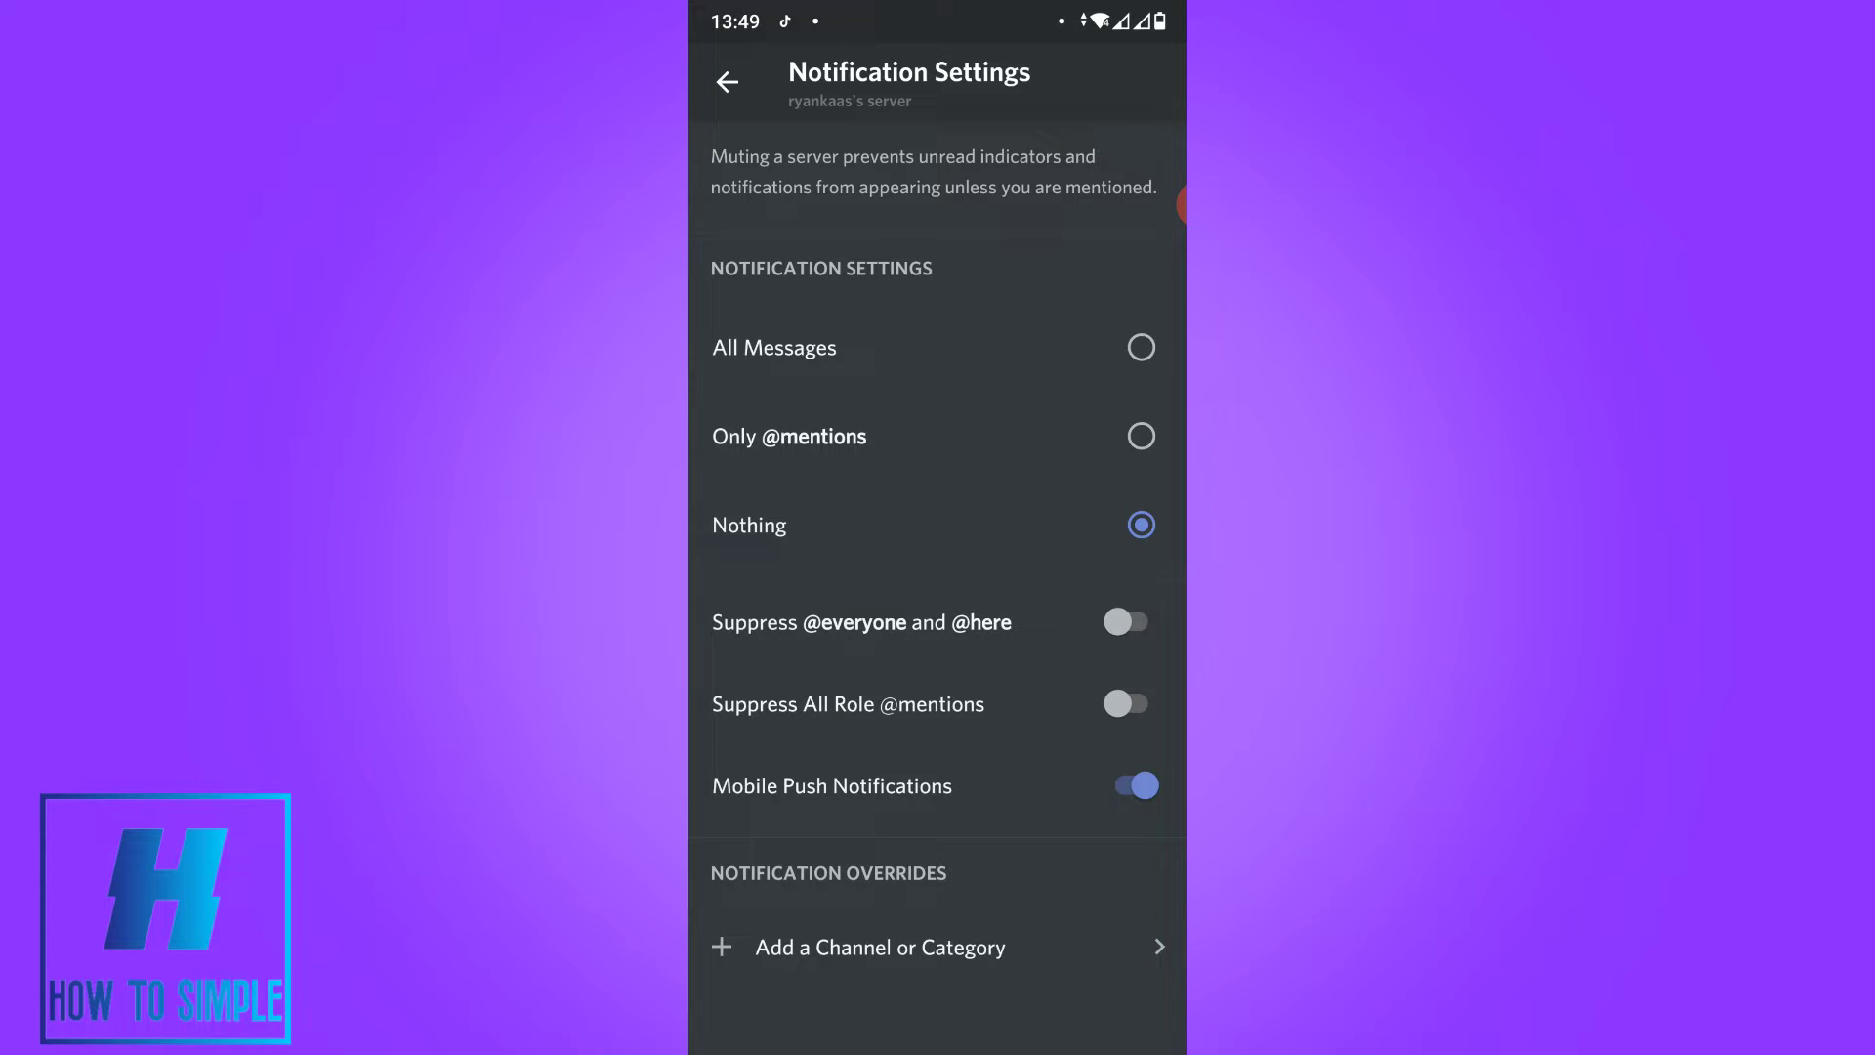
{"action": "scroll", "coordinate": [937, 586], "scroll_direction": "up", "scroll_amount": 1}
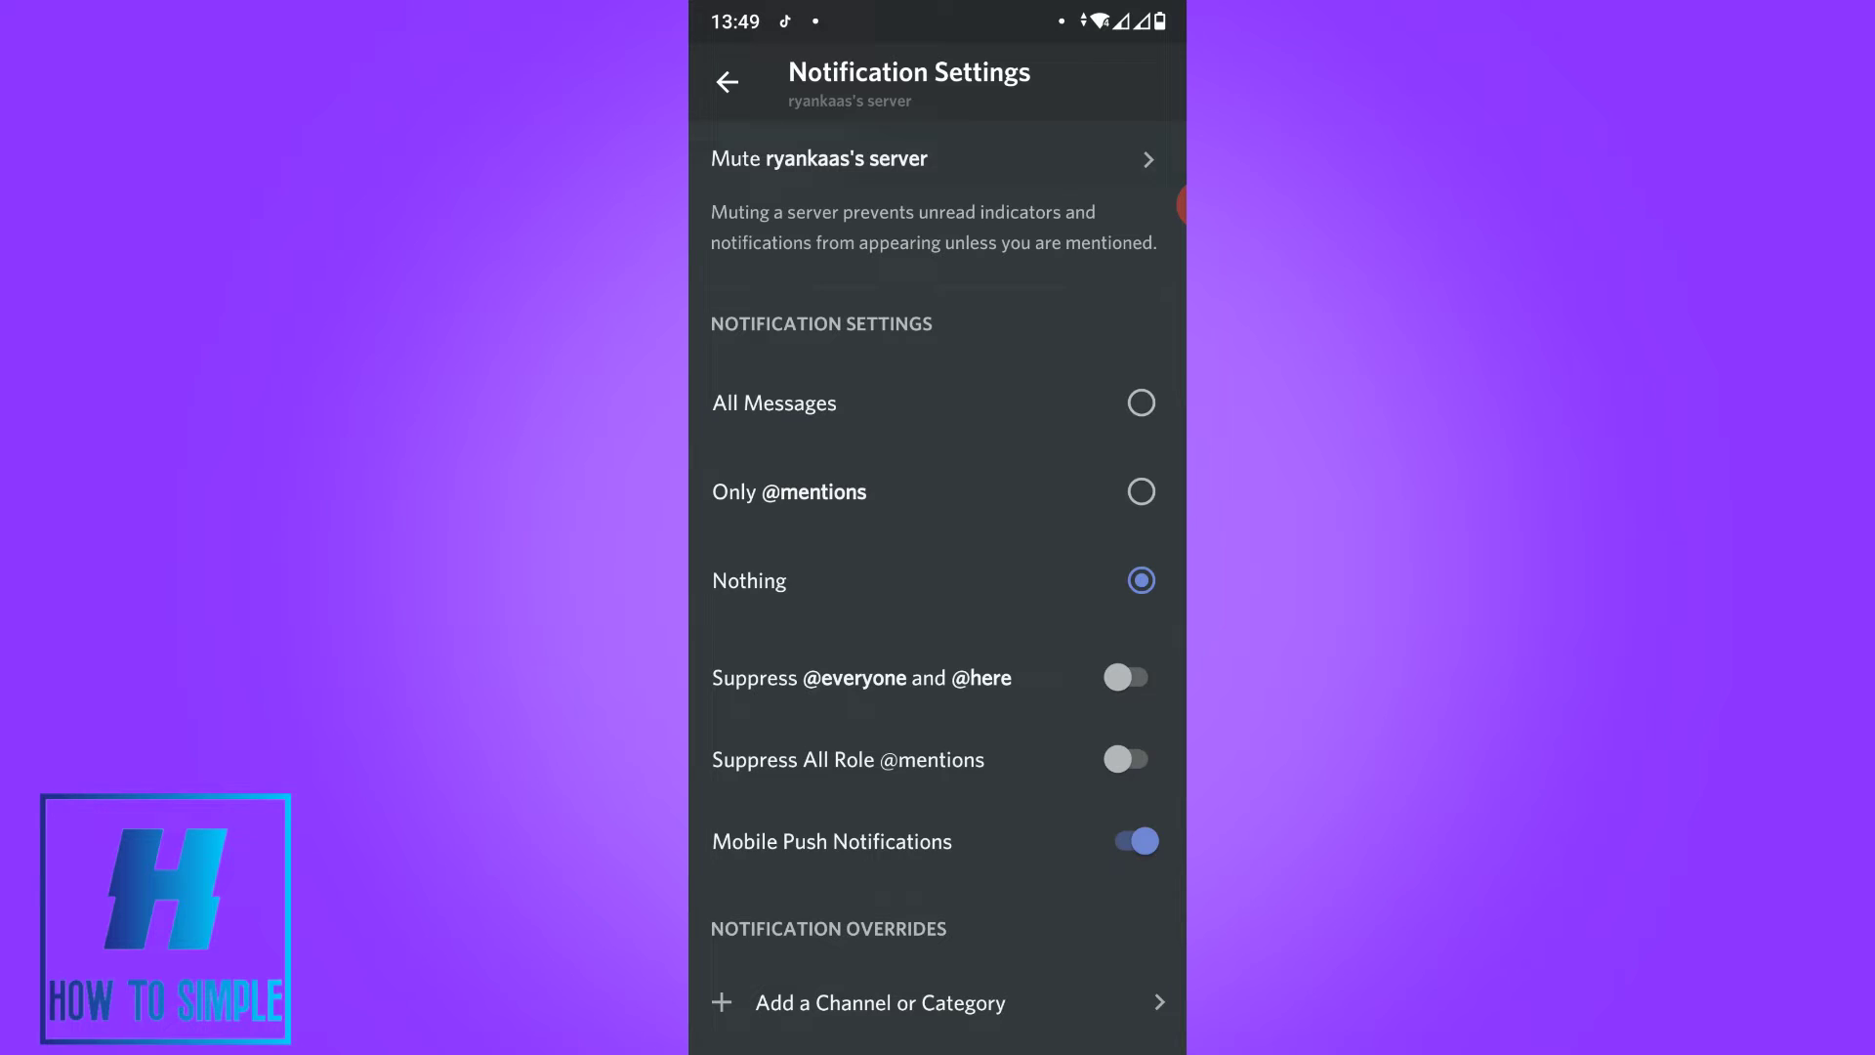
{"action": "left_click", "coordinate": [821, 160]}
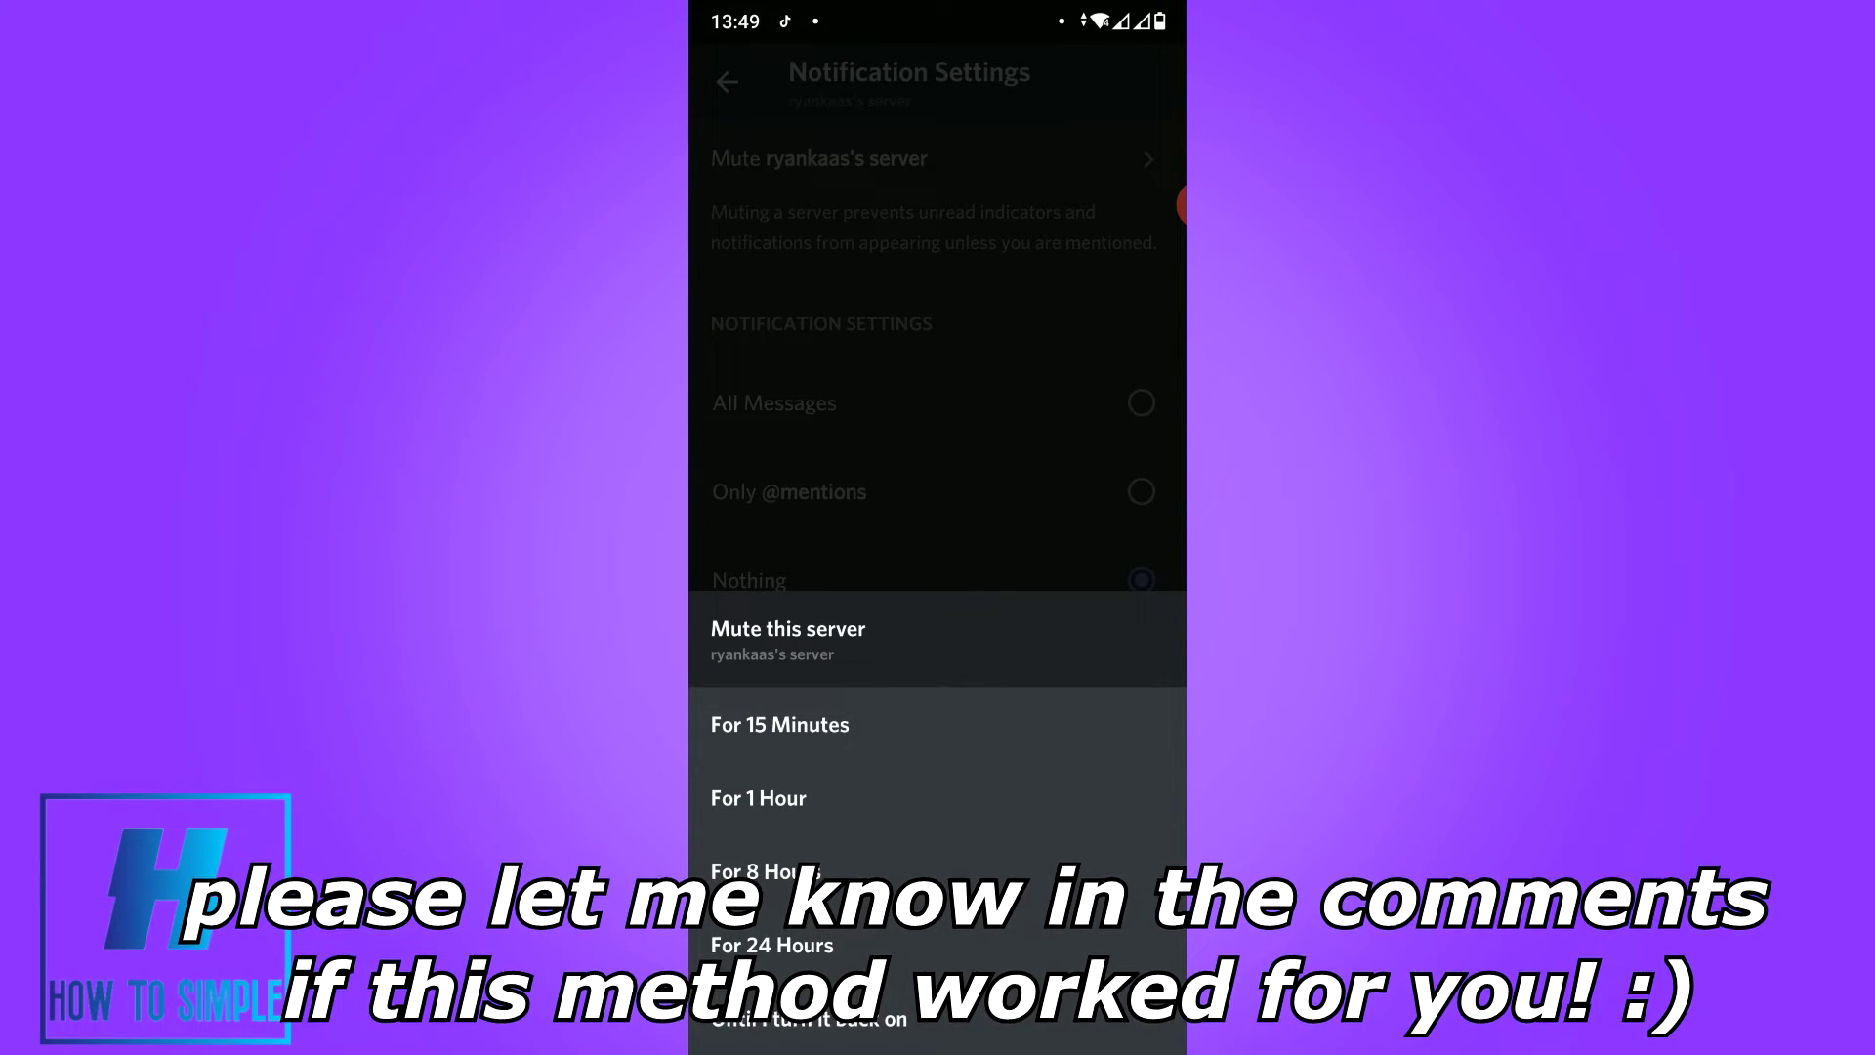
Choose 'Until I turn it back on' as the server mute duration.
{"action": "left_click", "coordinate": [809, 1019]}
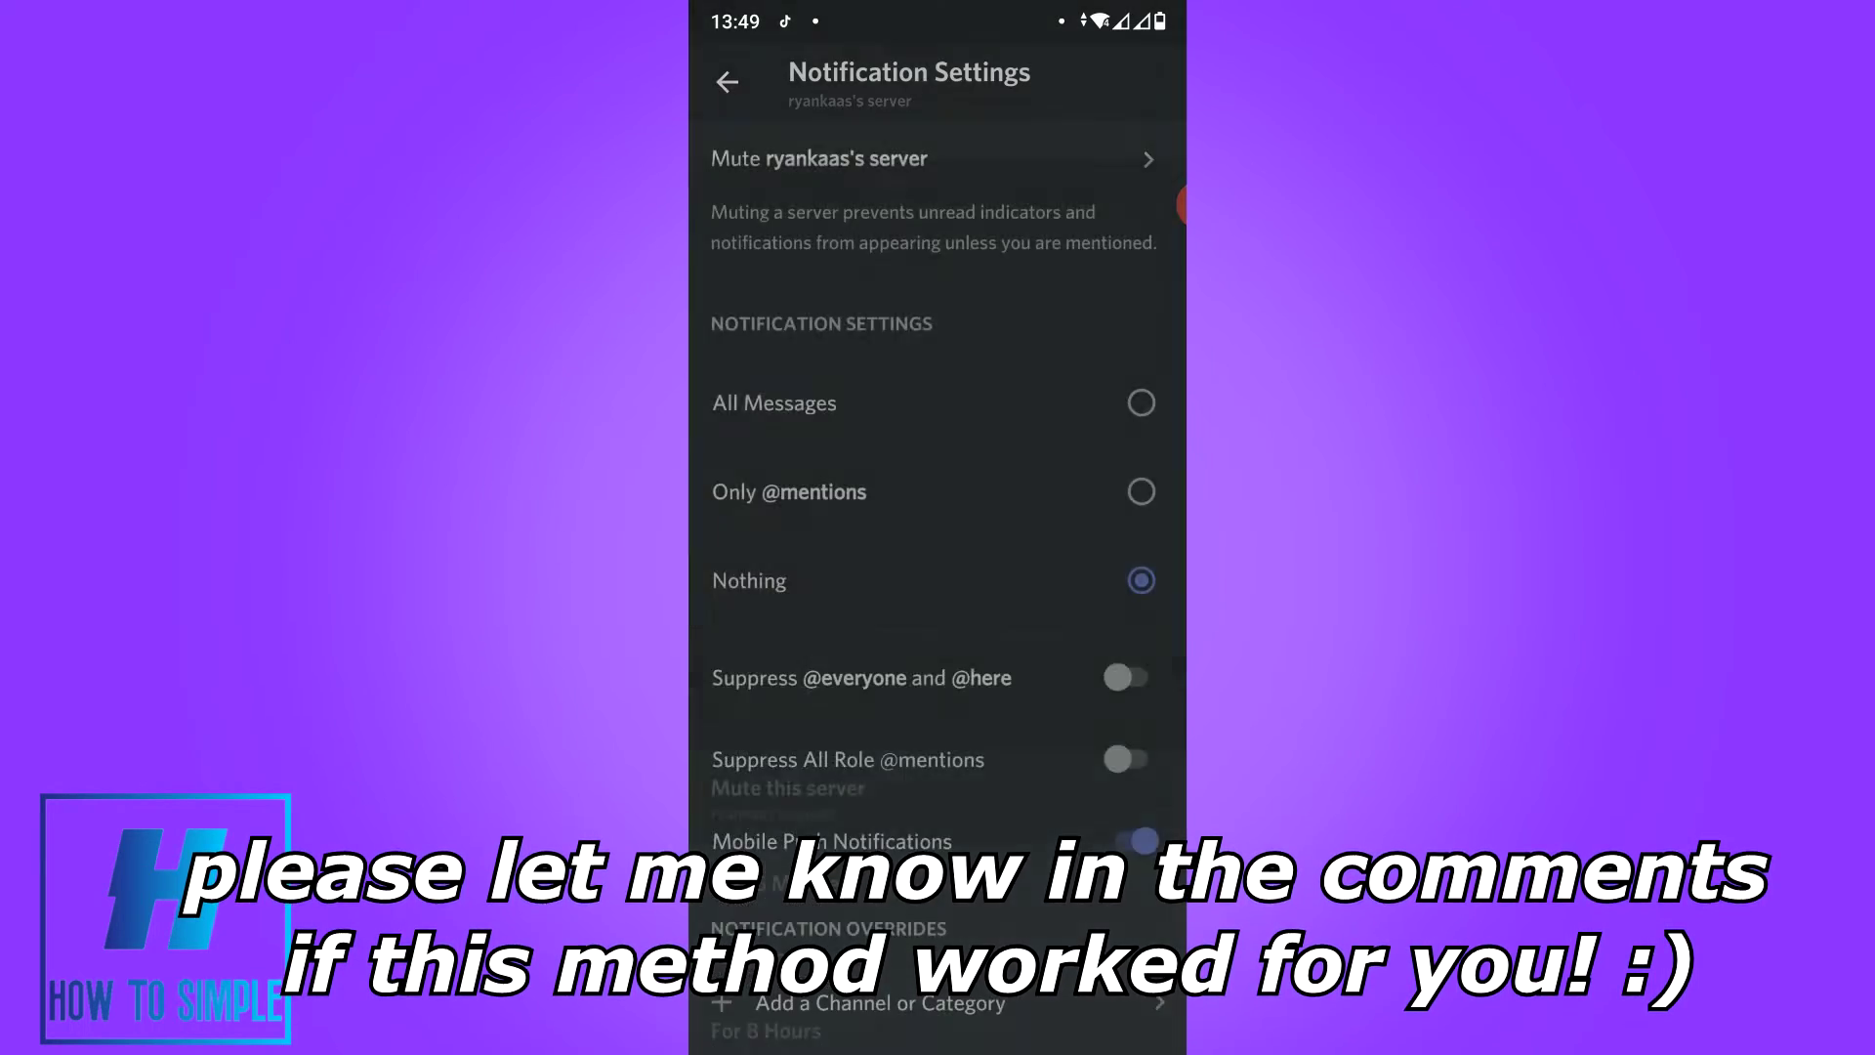